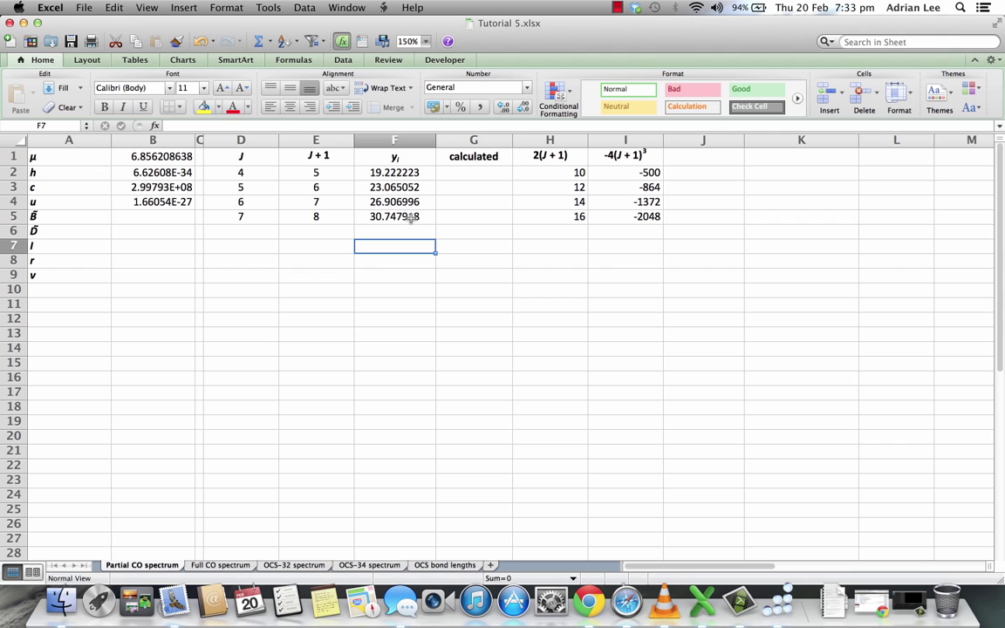
Open StatPlus's Linear Regression dialog and move it off the data columns.
{"action": "left_click", "coordinate": [778, 601]}
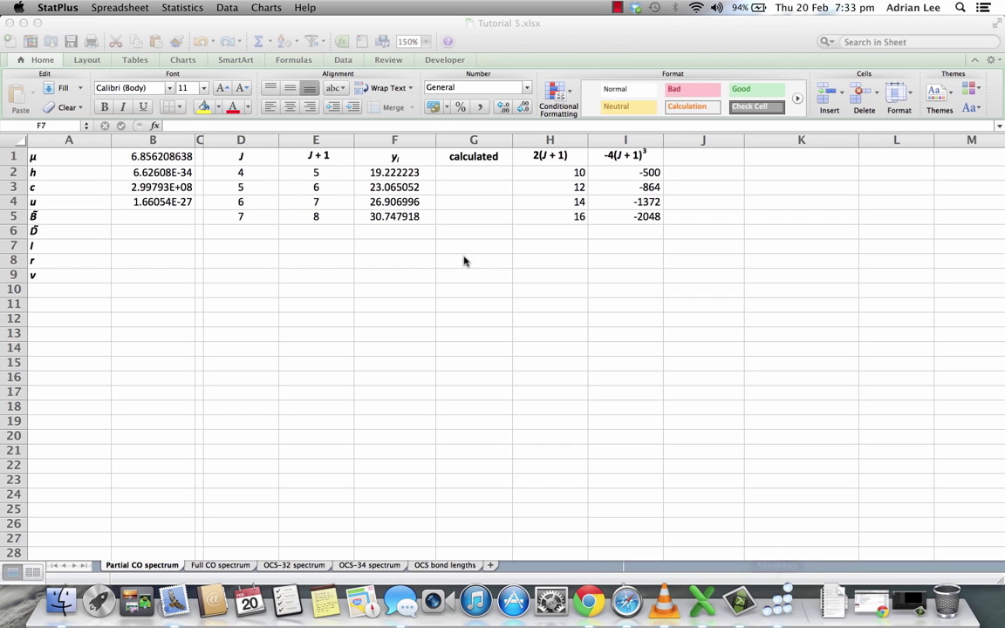
{"action": "left_click", "coordinate": [168, 9]}
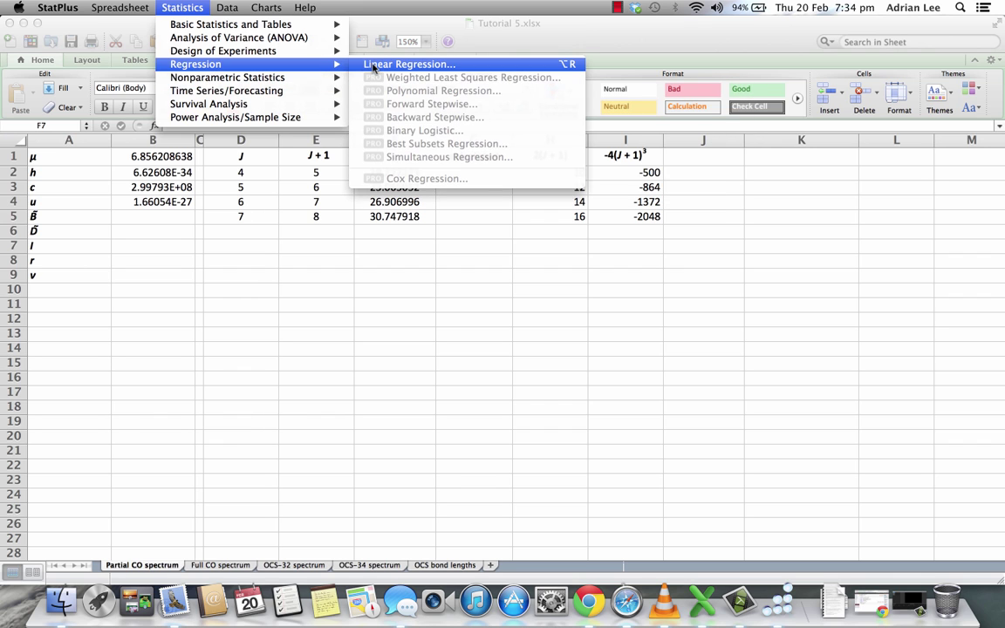
{"action": "left_click", "coordinate": [372, 68]}
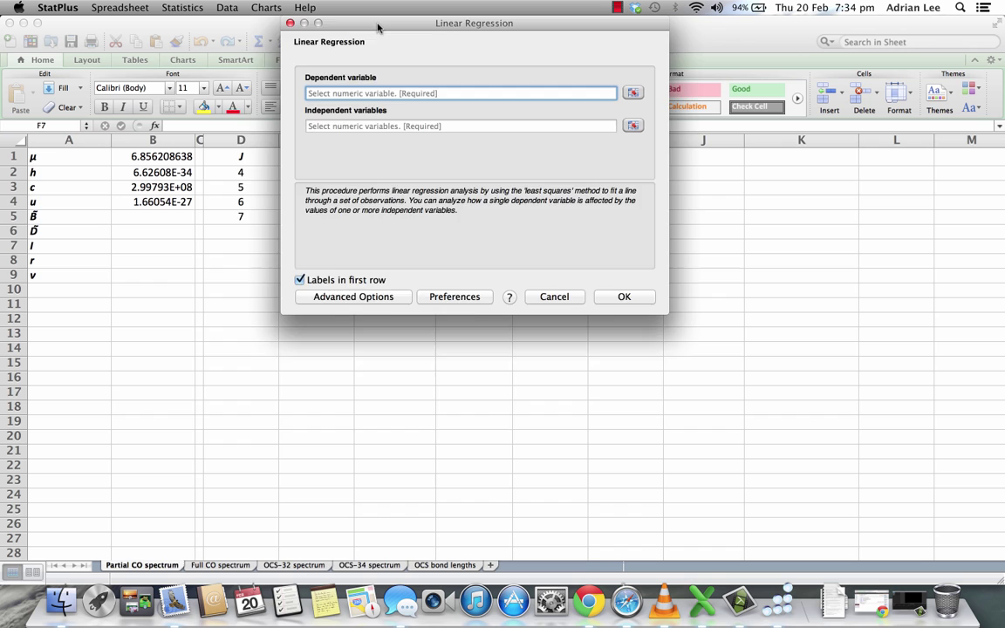
{"action": "left_click_drag", "start_coordinate": [379, 27], "coordinate": [293, 247]}
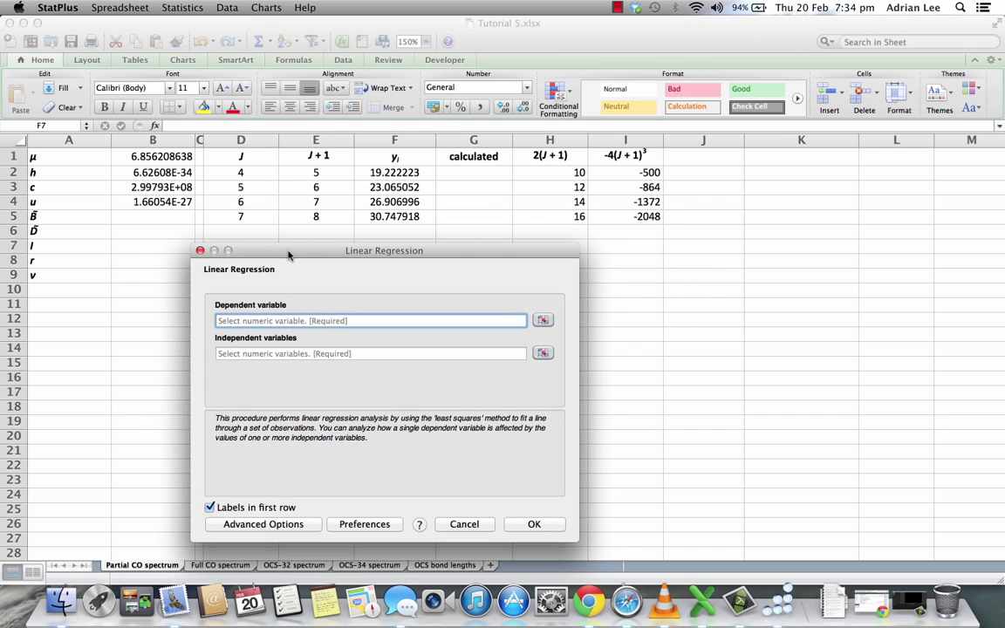
Turn on the 'Constant (Intercept) is Zero' advanced regression option.
{"action": "left_click", "coordinate": [278, 526]}
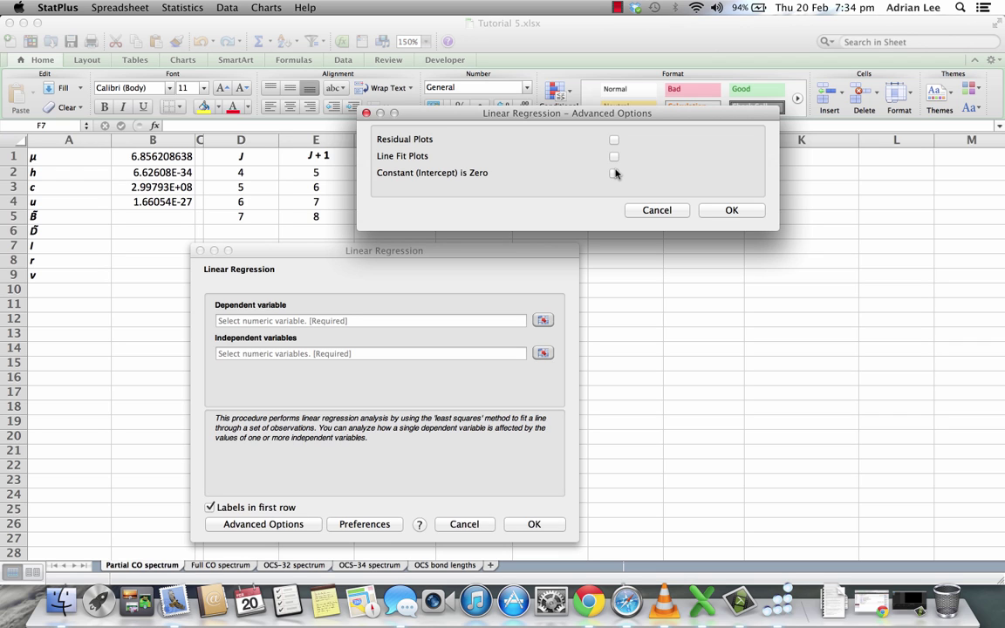
{"action": "left_click", "coordinate": [614, 174]}
{"action": "left_click", "coordinate": [729, 211]}
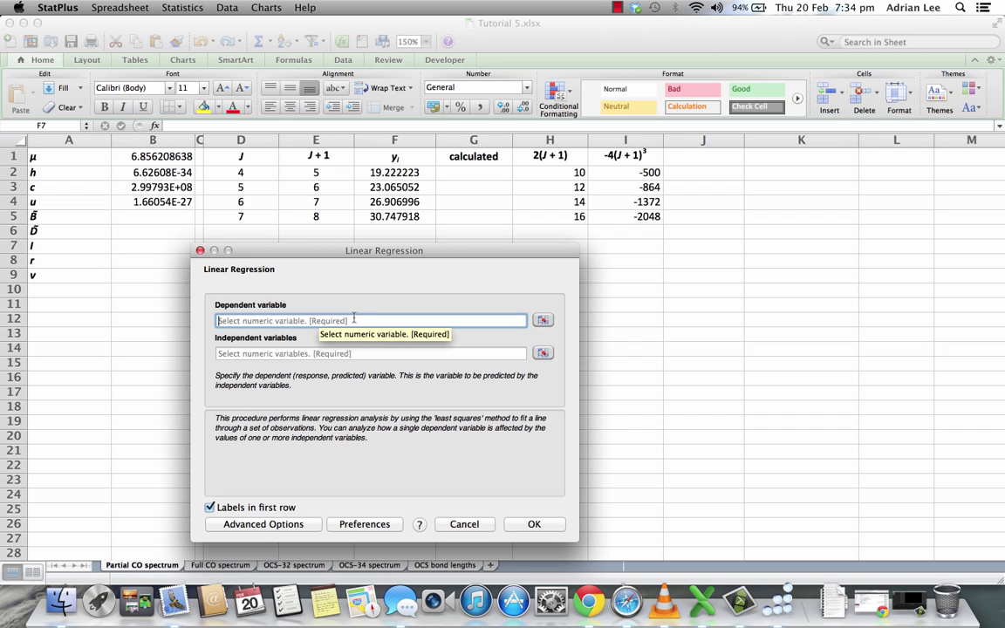
Set F1:F5 as the dependent and H1:I5 as the independent variables, then run the regression.
{"action": "left_click", "coordinate": [542, 320]}
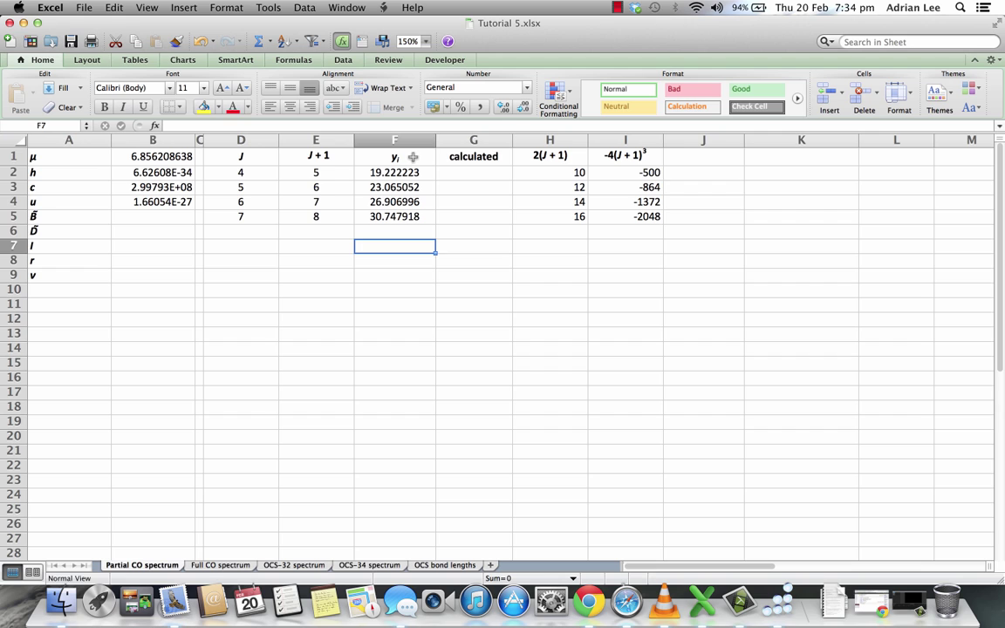
{"action": "left_click_drag", "start_coordinate": [403, 157], "coordinate": [410, 216]}
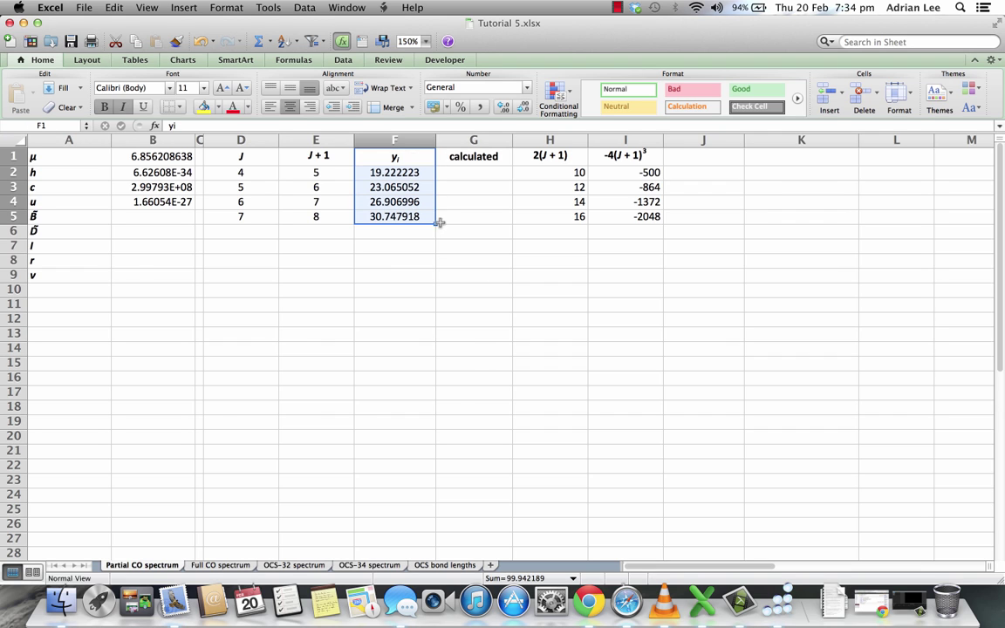
{"action": "left_click", "coordinate": [776, 608]}
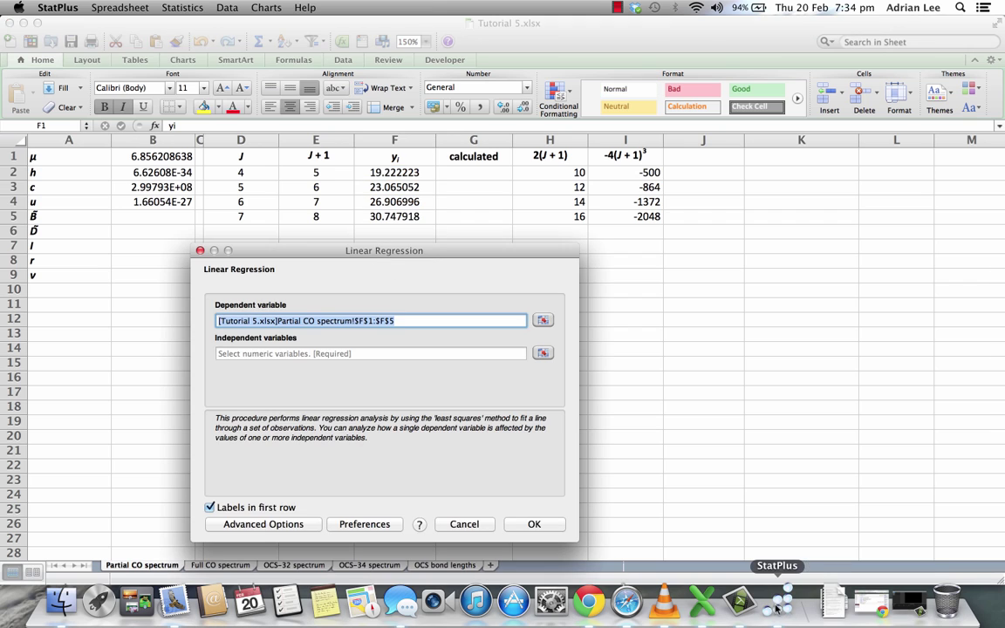
{"action": "left_click", "coordinate": [371, 353]}
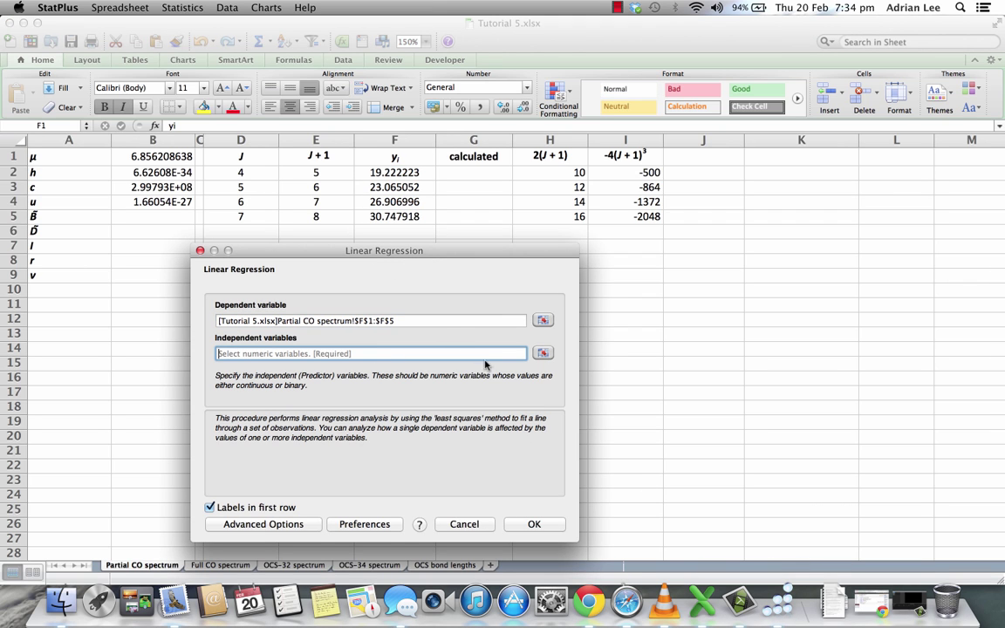
{"action": "left_click", "coordinate": [542, 354]}
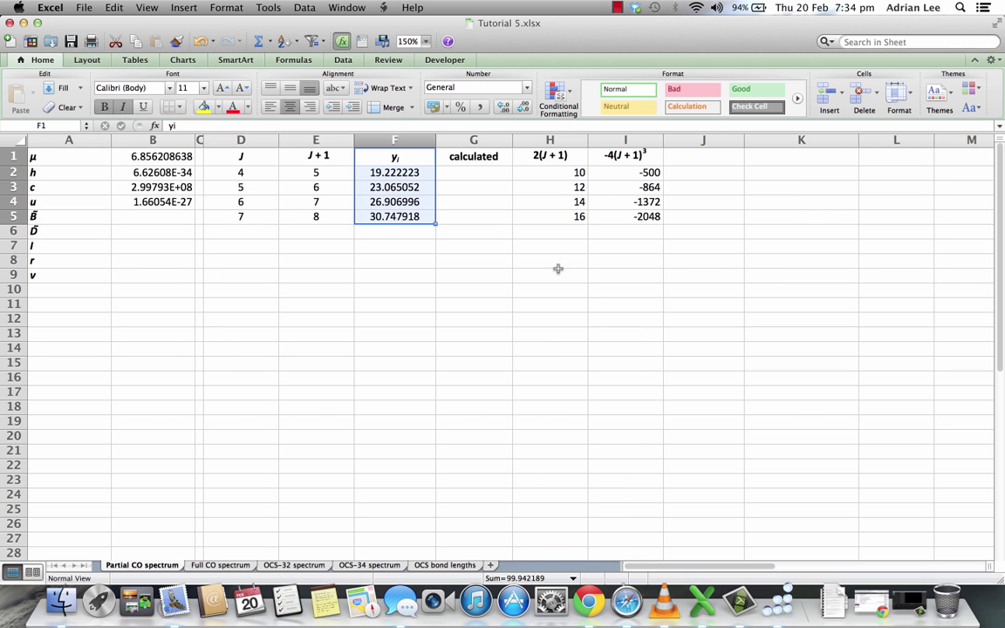
{"action": "left_click_drag", "start_coordinate": [548, 156], "coordinate": [628, 214]}
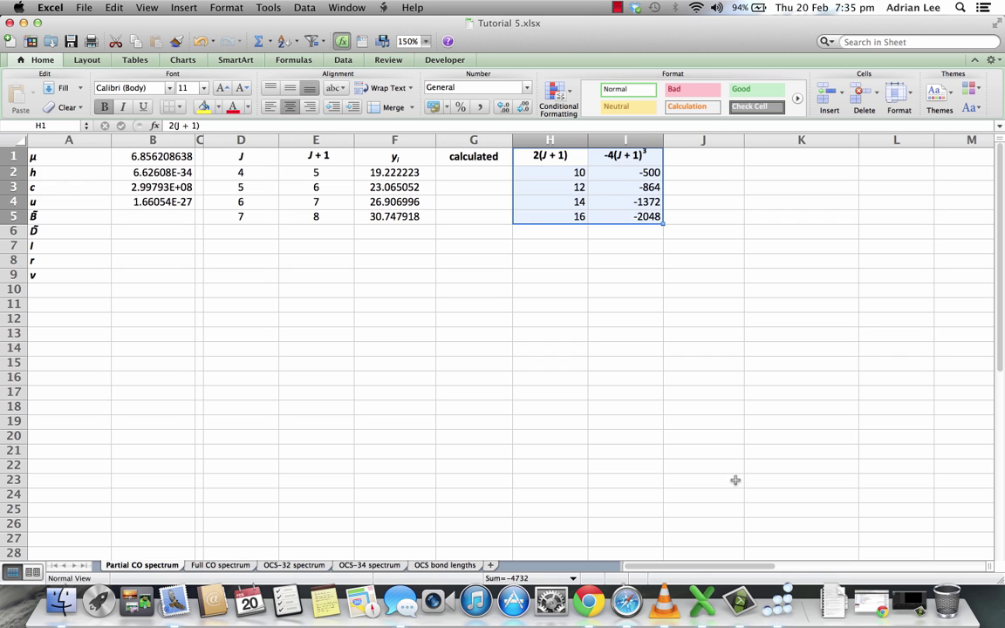
{"action": "left_click", "coordinate": [778, 603]}
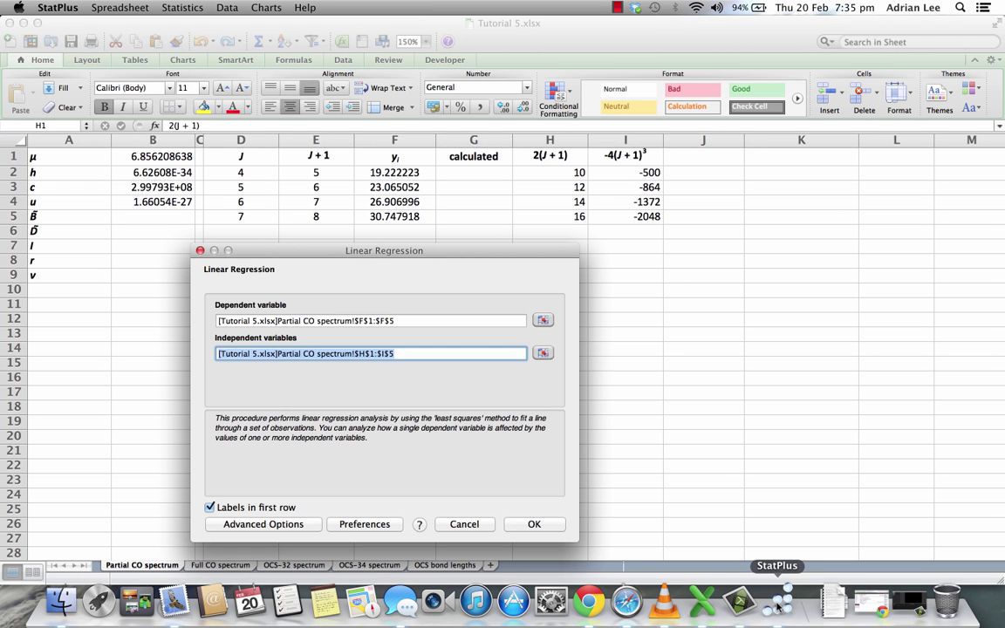
{"action": "left_click", "coordinate": [534, 524]}
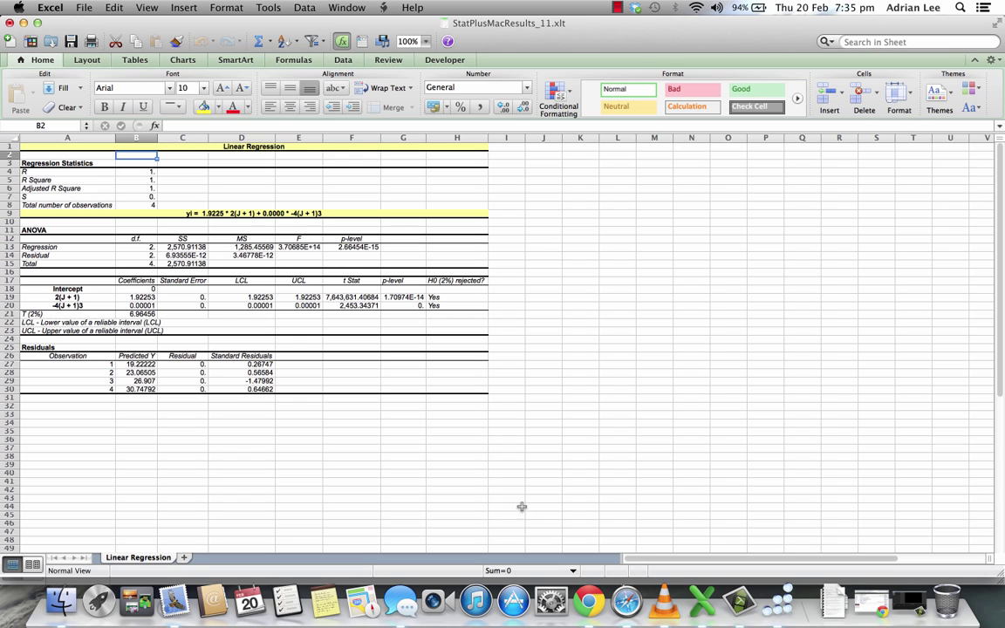
{"action": "left_click", "coordinate": [146, 297]}
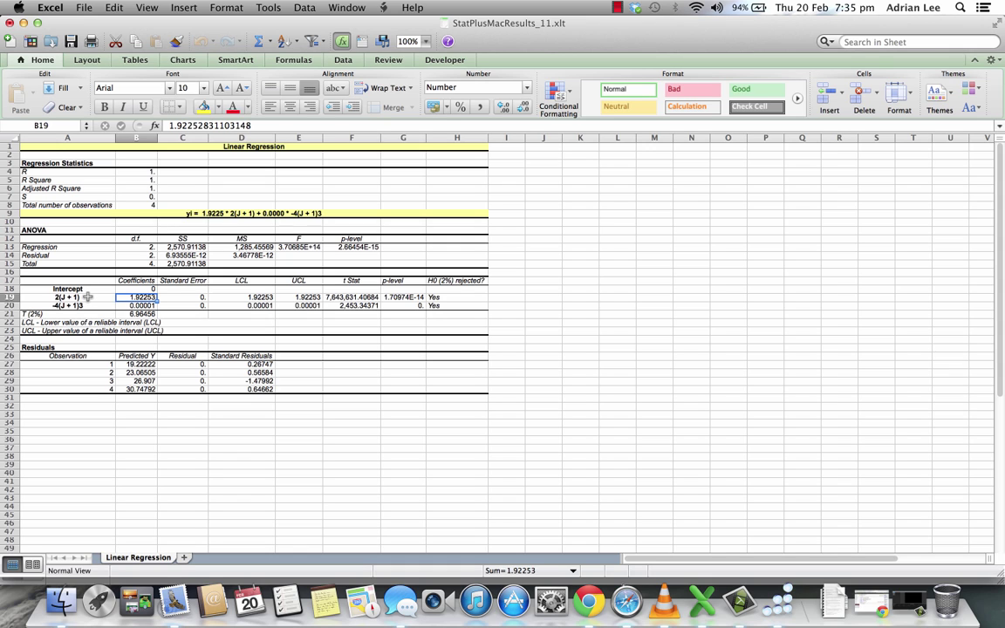
{"action": "left_click", "coordinate": [142, 305]}
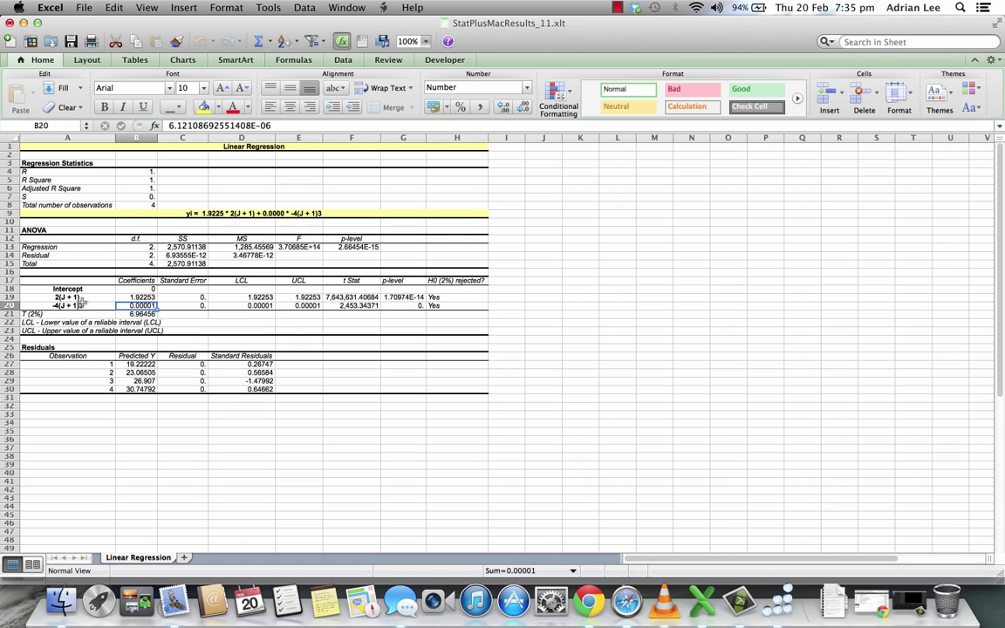
{"action": "key", "text": "ctrl+Up"}
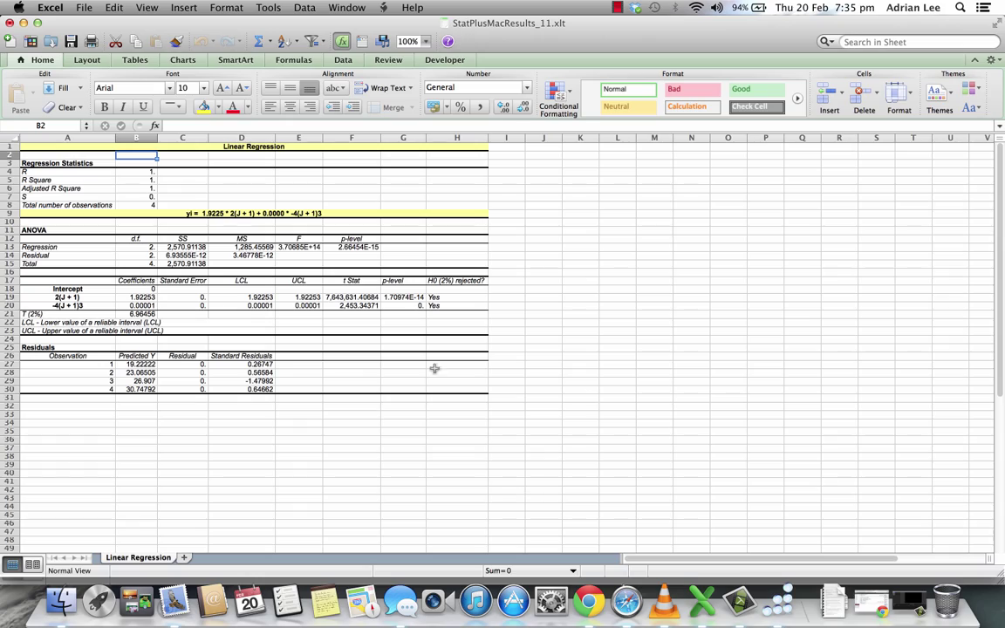
{"action": "left_click", "coordinate": [140, 306]}
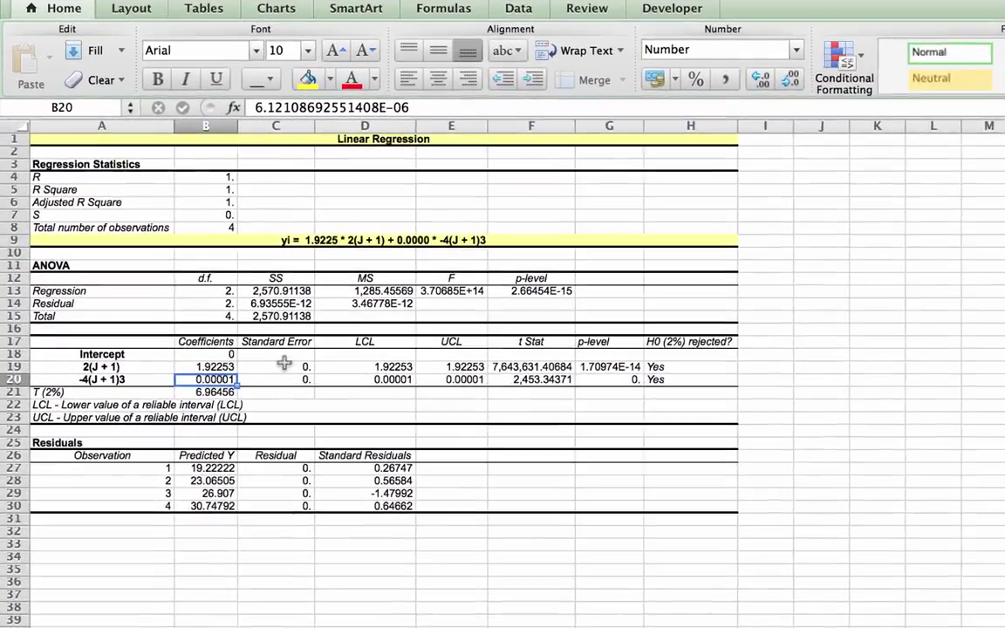
{"action": "left_click", "coordinate": [285, 367]}
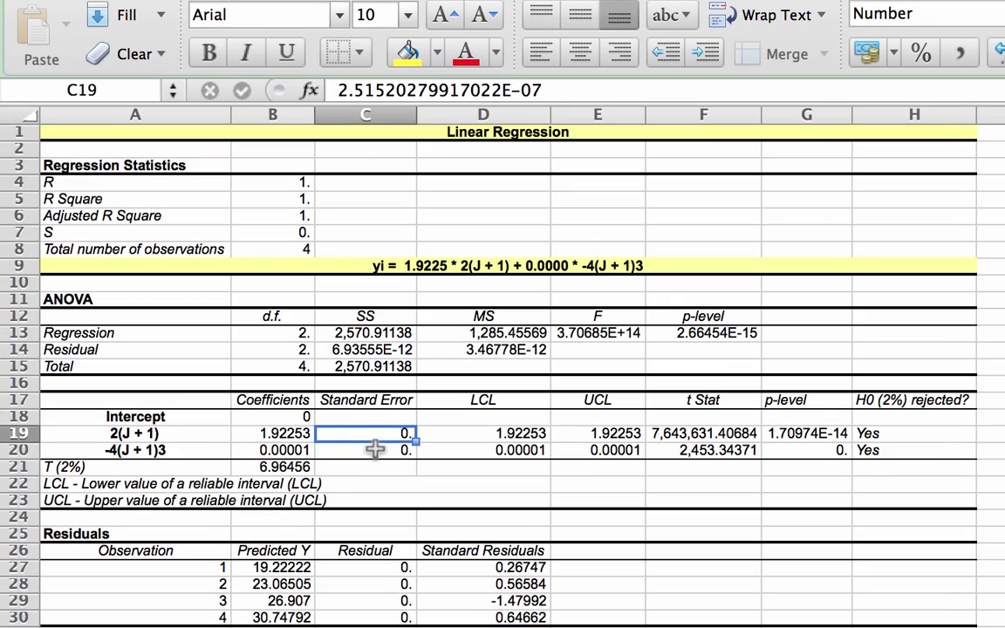
{"action": "left_click", "coordinate": [280, 380]}
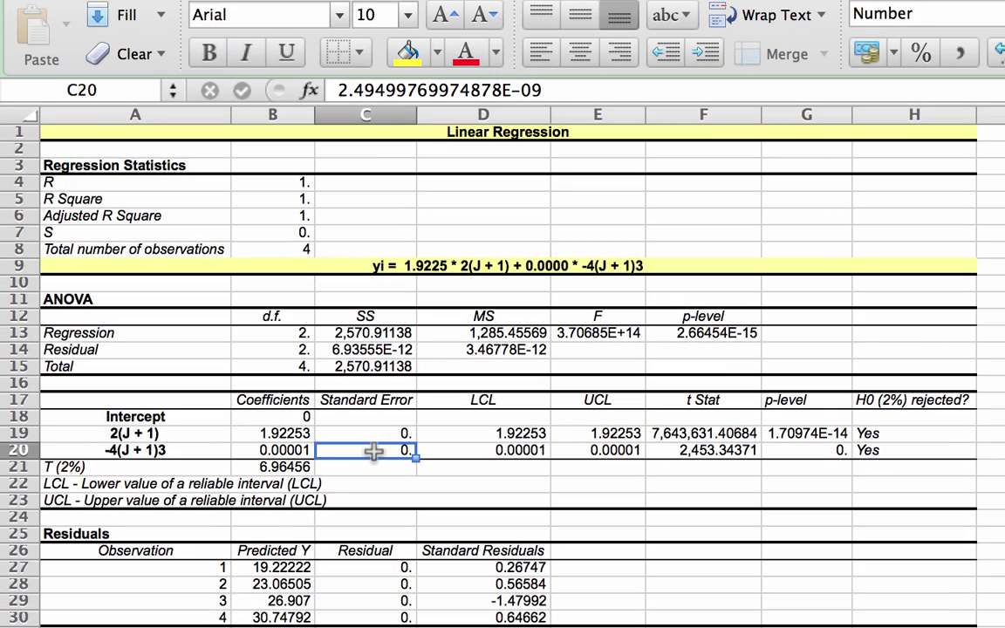
{"action": "left_click", "coordinate": [279, 433]}
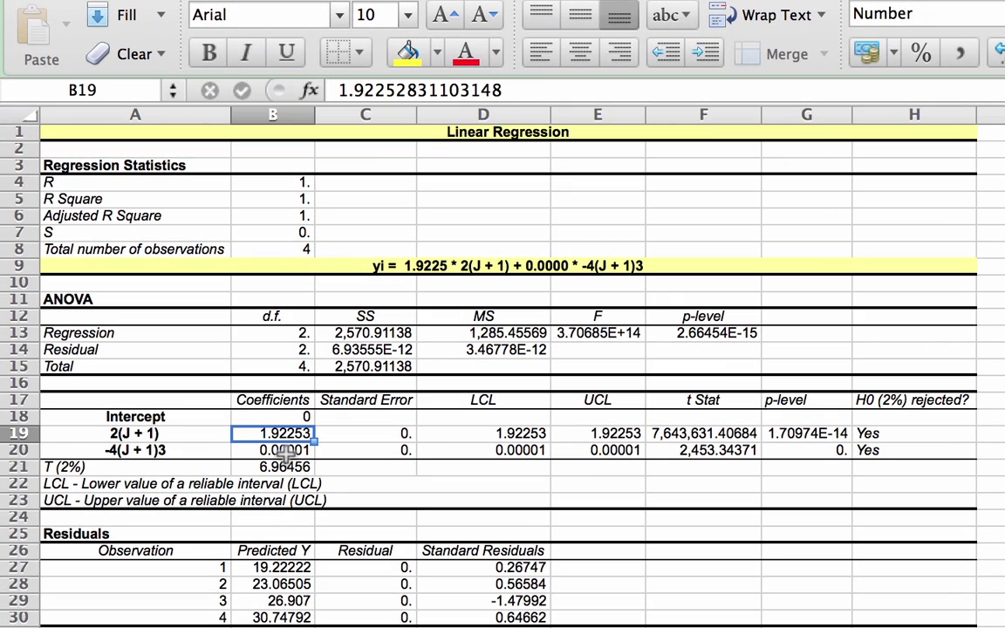
{"action": "left_click", "coordinate": [286, 450]}
{"action": "left_click", "coordinate": [272, 434]}
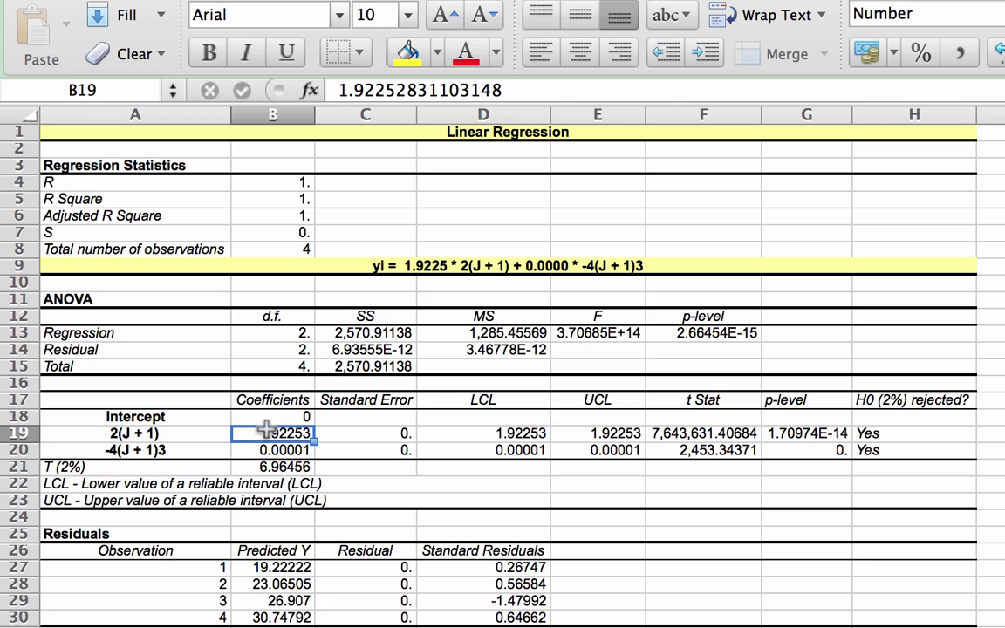
{"action": "left_click_drag", "start_coordinate": [265, 427], "coordinate": [361, 451]}
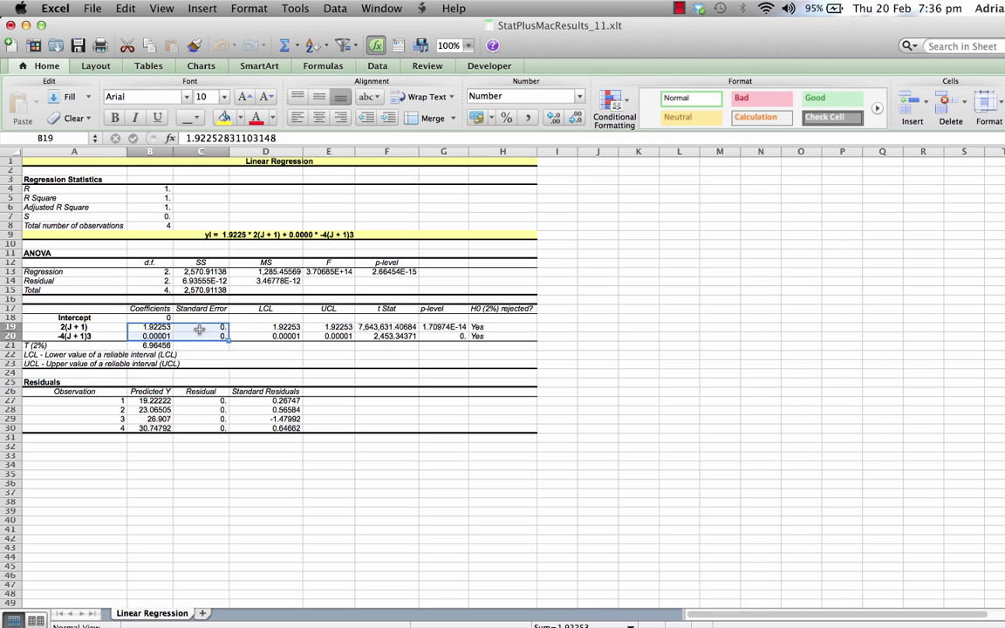
Format B19:C20 as Scientific with 5 decimal places.
{"action": "right_click", "coordinate": [200, 336]}
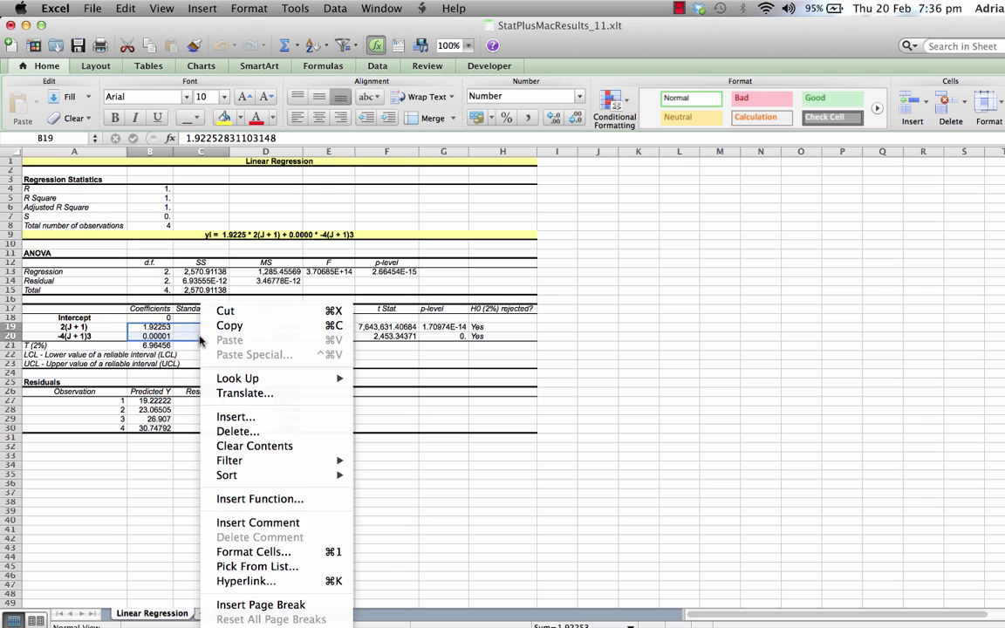
{"action": "left_click", "coordinate": [262, 553]}
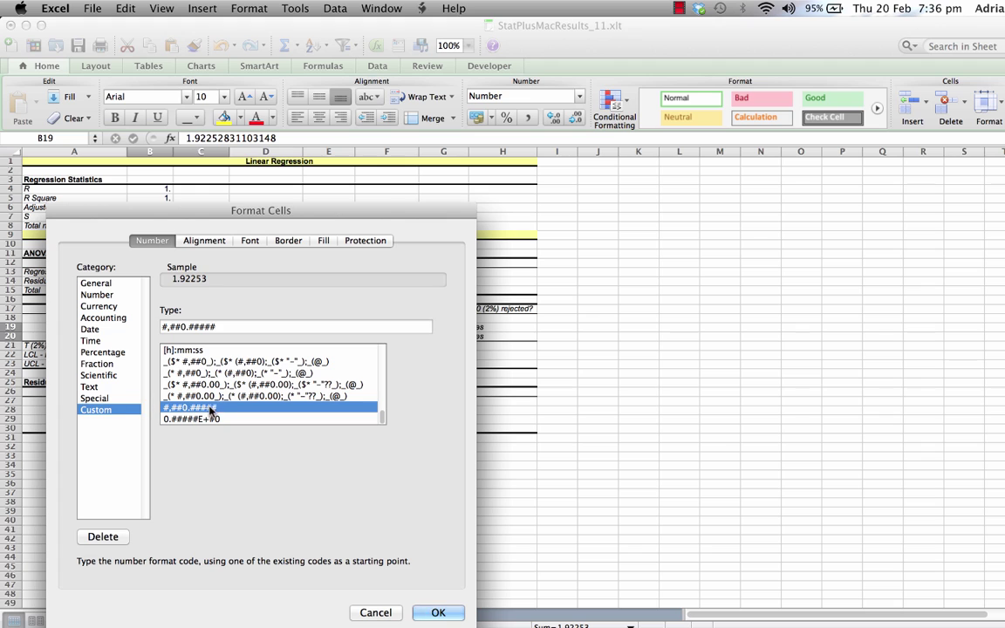
{"action": "left_click", "coordinate": [100, 375]}
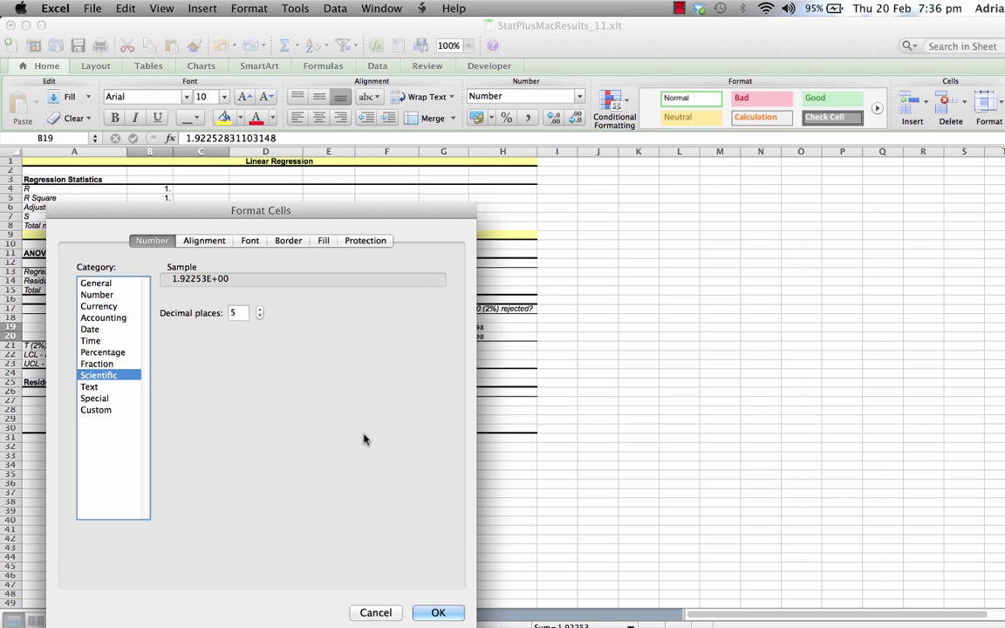
{"action": "left_click", "coordinate": [440, 614]}
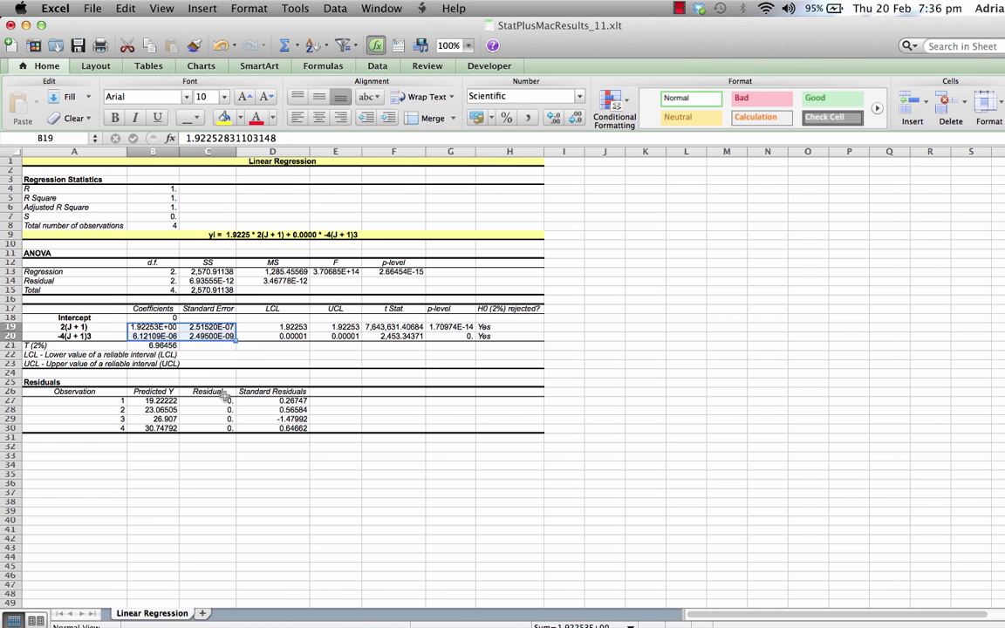
{"action": "left_click", "coordinate": [159, 329]}
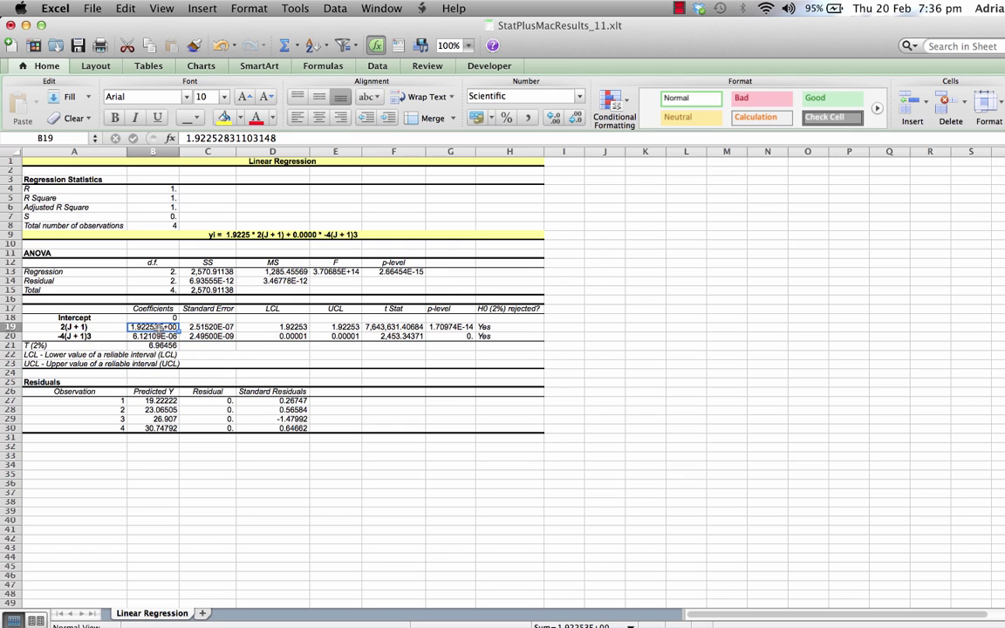
Copy coefficients B19:B20 and paste them into B5:B6 of Tutorial 5.xlsx.
{"action": "left_click_drag", "start_coordinate": [158, 327], "coordinate": [157, 336]}
{"action": "key", "text": "super+c"}
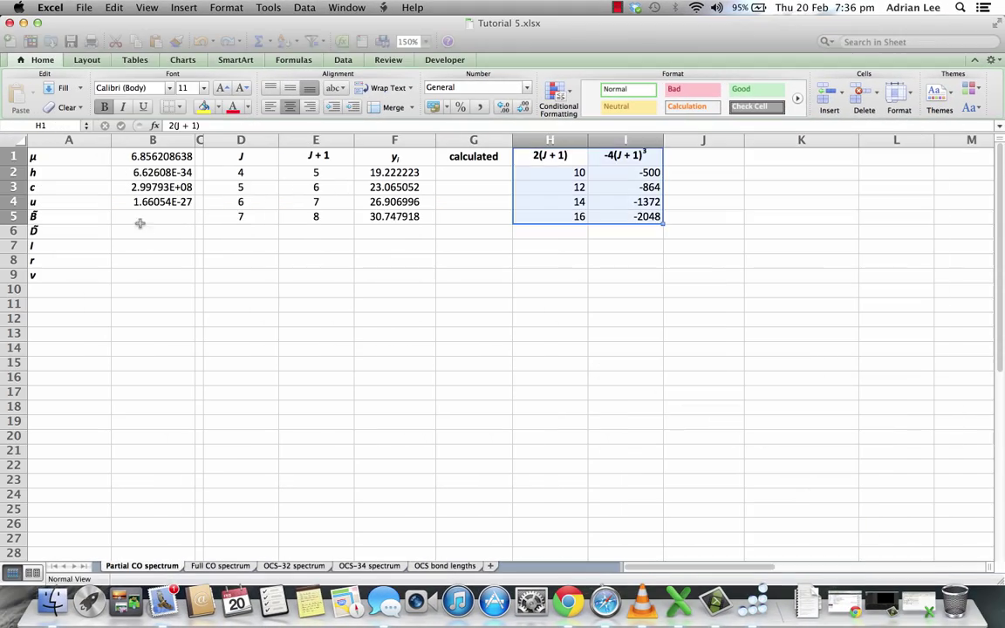
{"action": "left_click", "coordinate": [144, 218]}
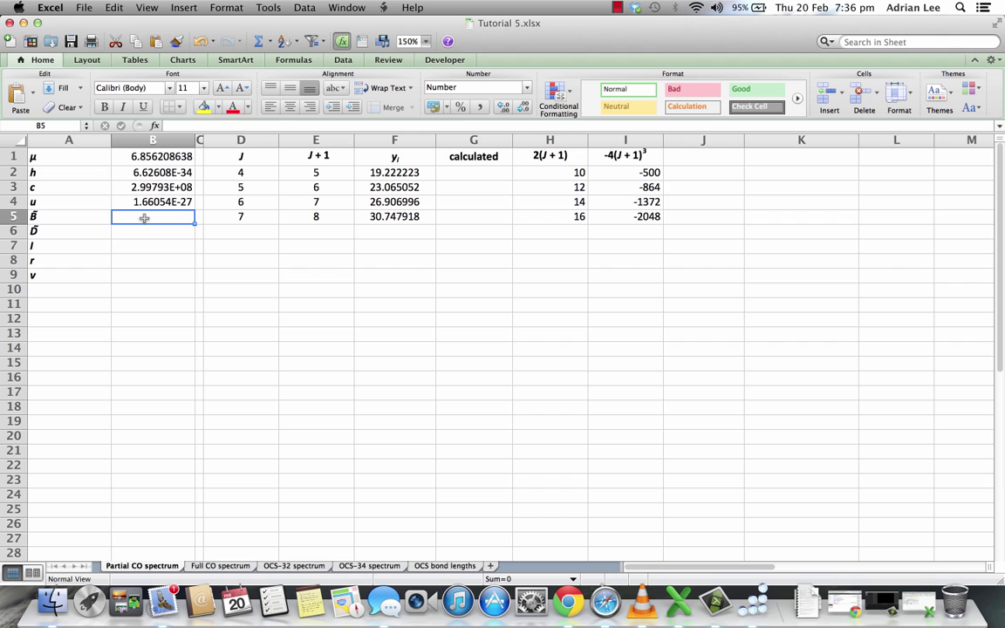
{"action": "key", "text": "super+v"}
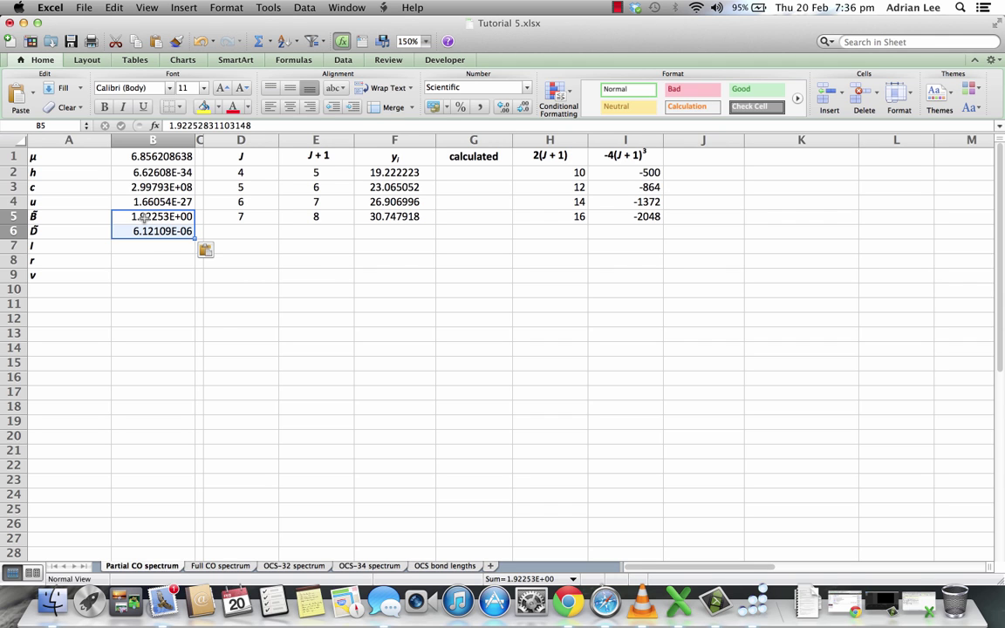